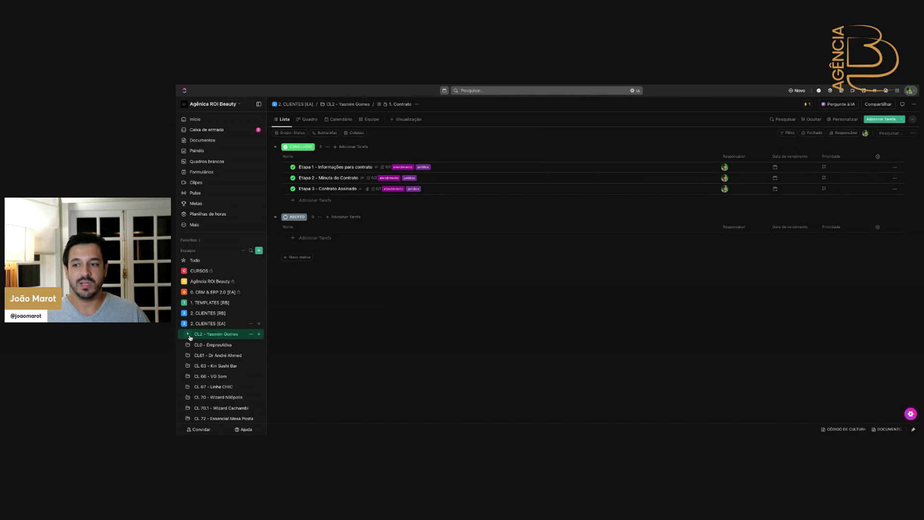
# Step: Expand the CL2 client folder and look through its numbered lists
pyautogui.click(188, 335)
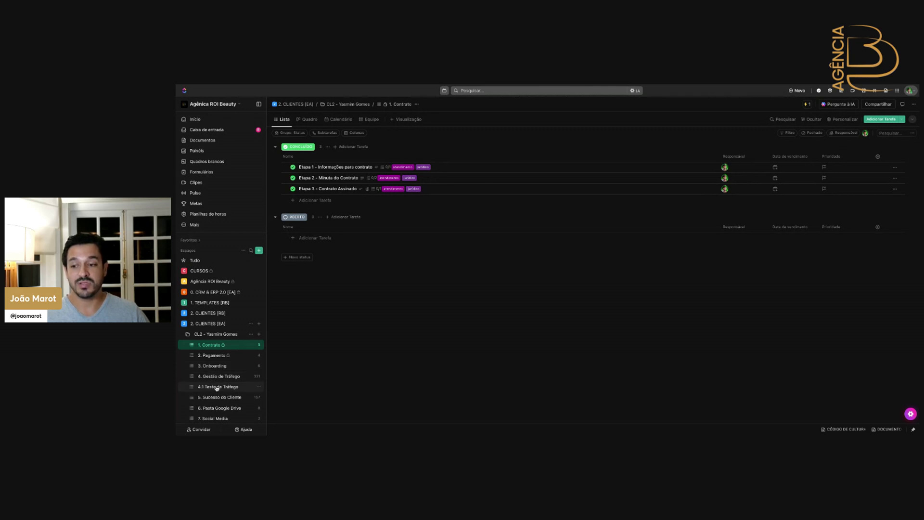
pyautogui.scroll(-2, 218, 398)
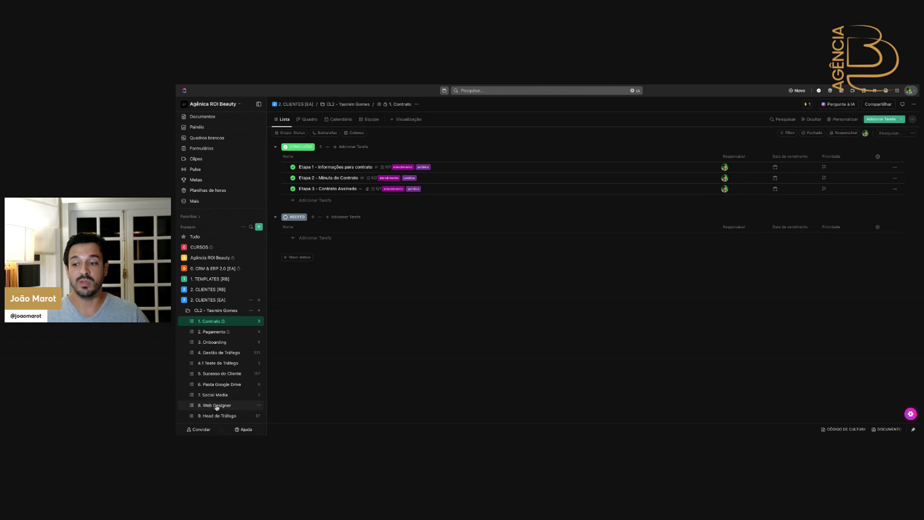
pyautogui.scroll(-1, 216, 405)
pyautogui.scroll(2, 216, 407)
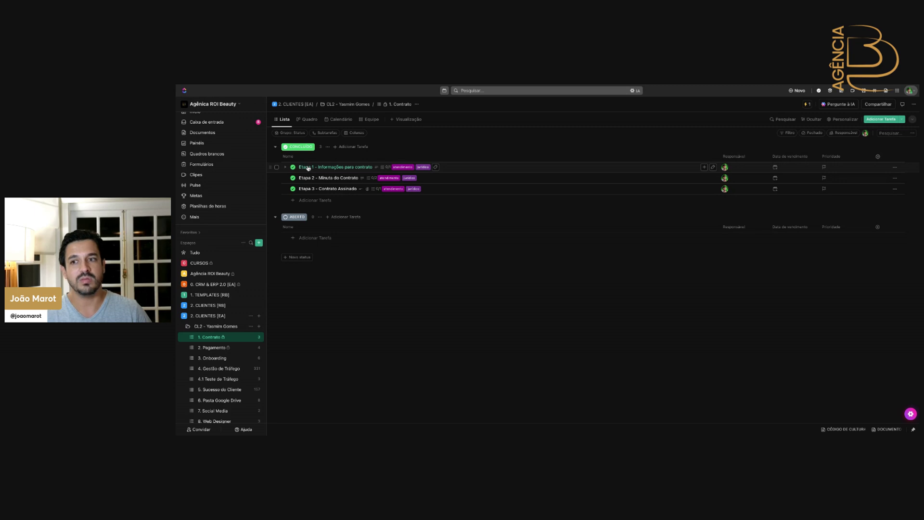
# Step: Open the task "Etapa 1 - Informações para contrato" and read its full description
pyautogui.click(285, 167)
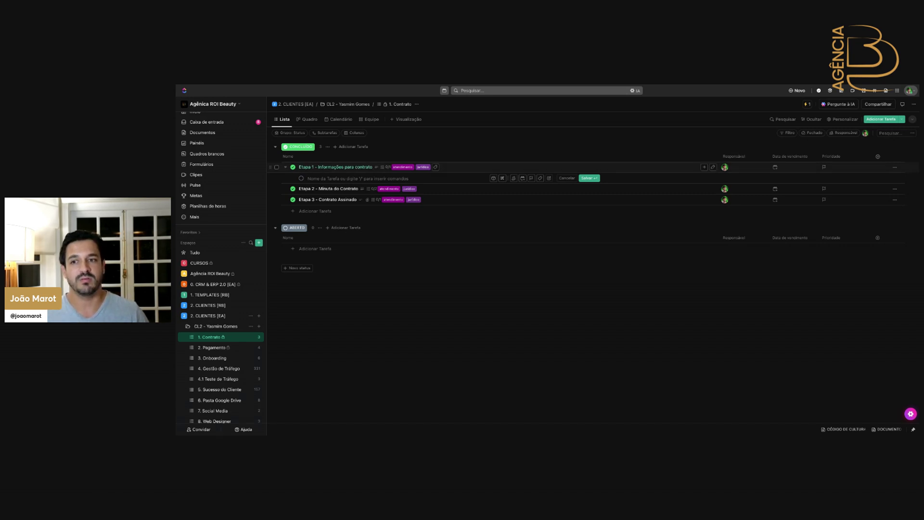
pyautogui.press('Escape')
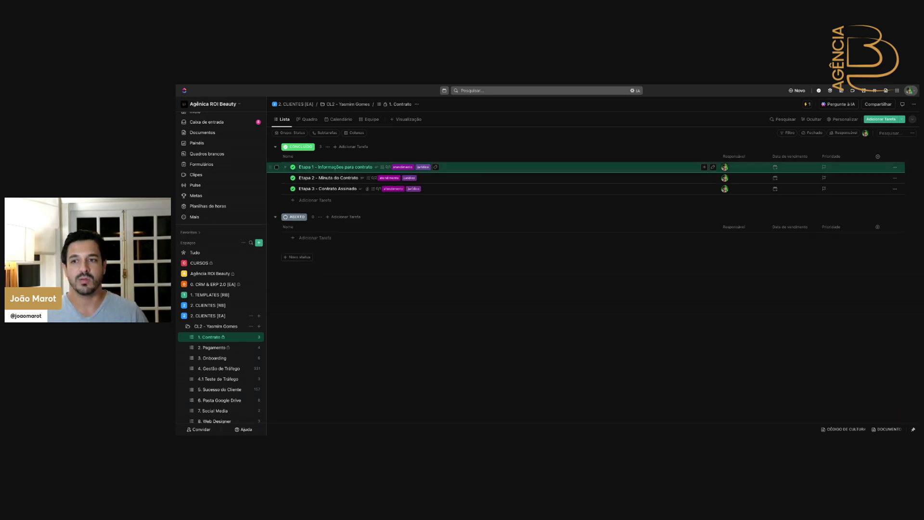
pyautogui.click(333, 167)
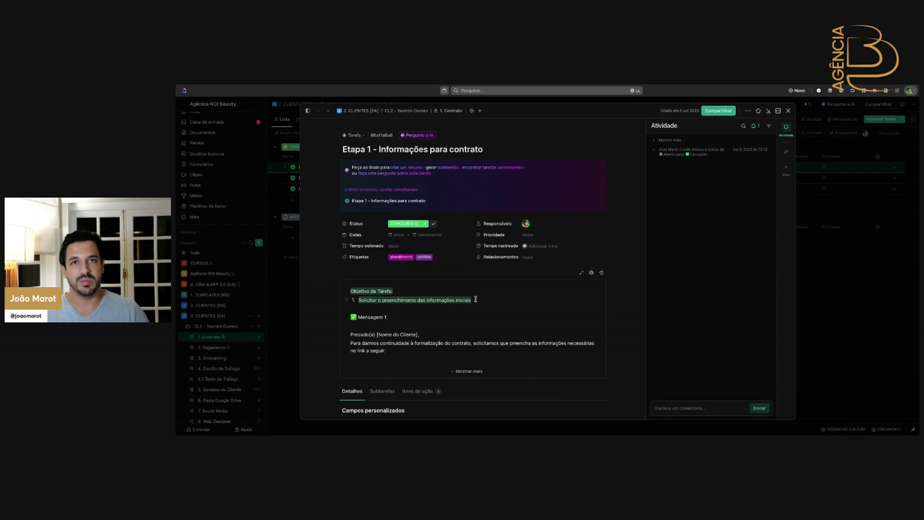
pyautogui.click(514, 301)
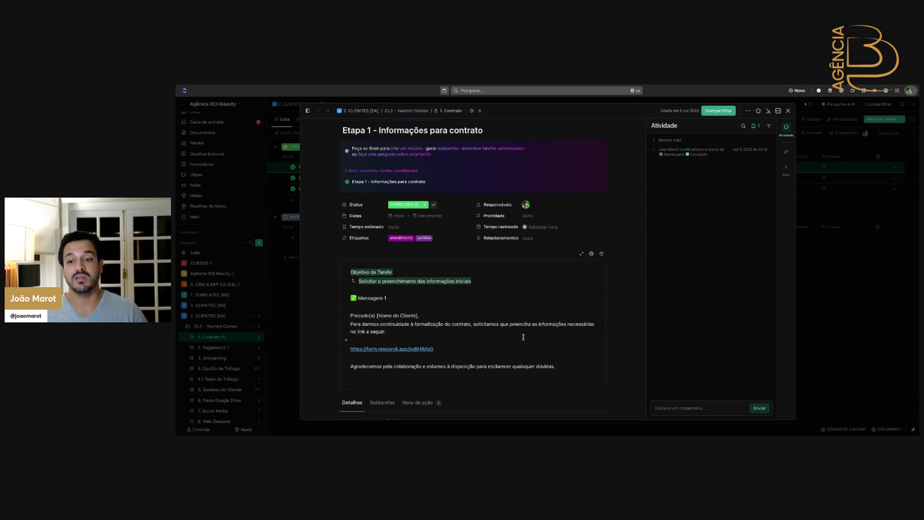
pyautogui.scroll(-1, 523, 337)
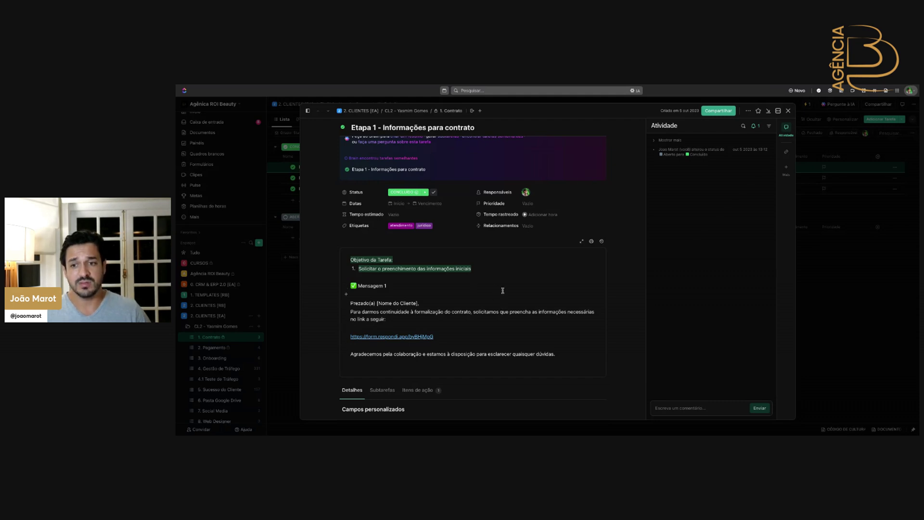
pyautogui.scroll(-1, 503, 291)
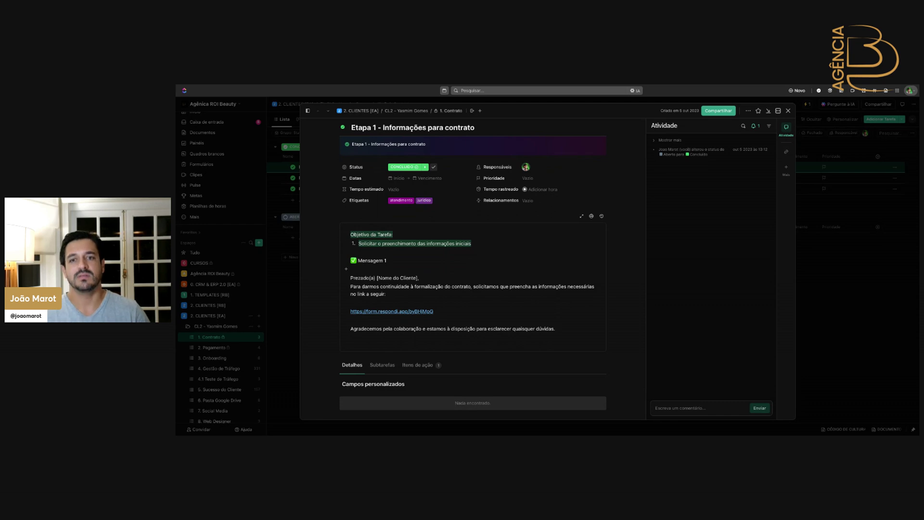
# Step: Check the Etapa 1 task's subtasks, then complete its "Enviar Mensagem 01" checklist item and reveal the completed items
pyautogui.click(385, 366)
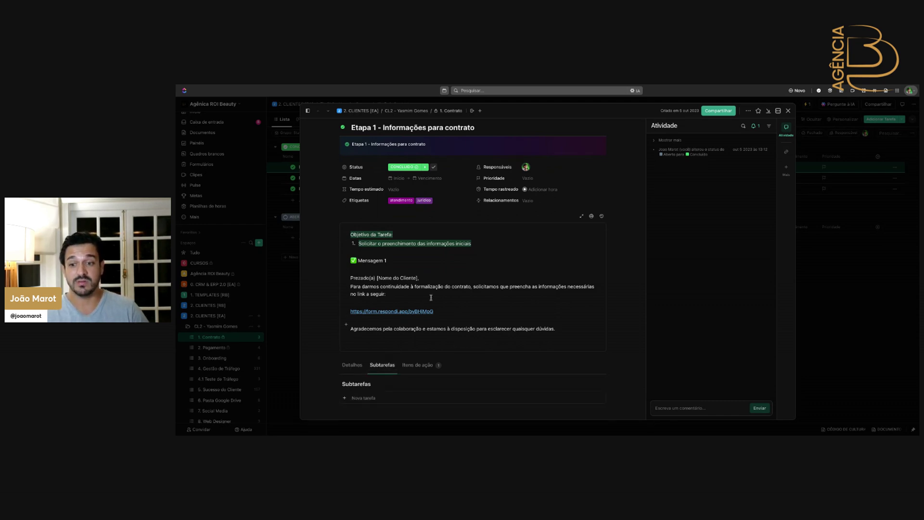
pyautogui.scroll(-1, 385, 332)
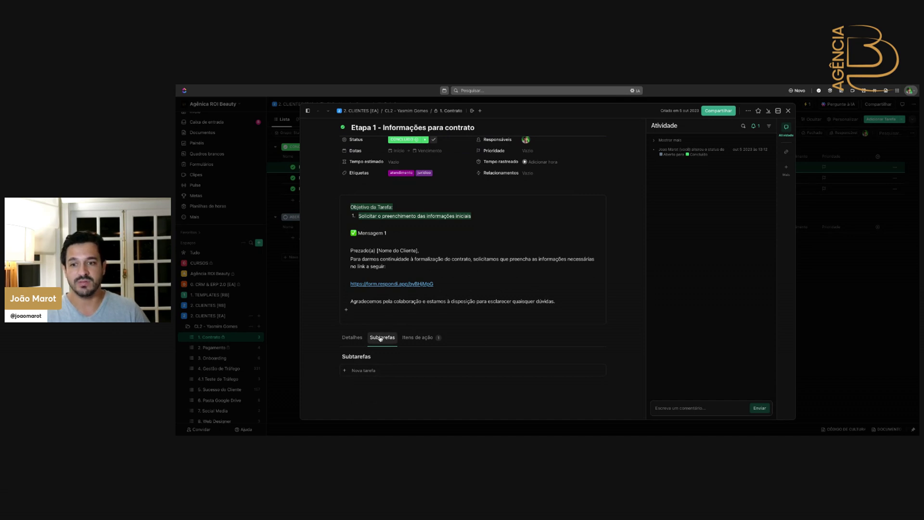
pyautogui.click(412, 340)
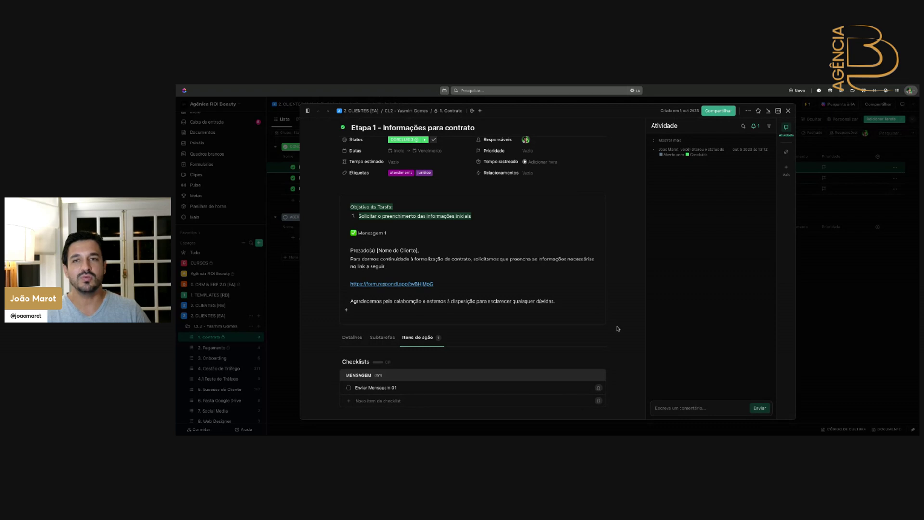
pyautogui.scroll(-1, 616, 328)
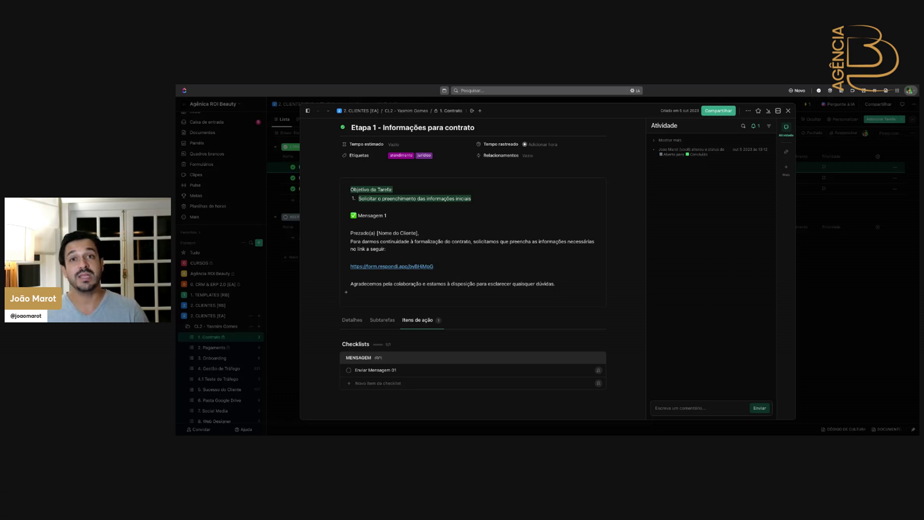
pyautogui.click(348, 370)
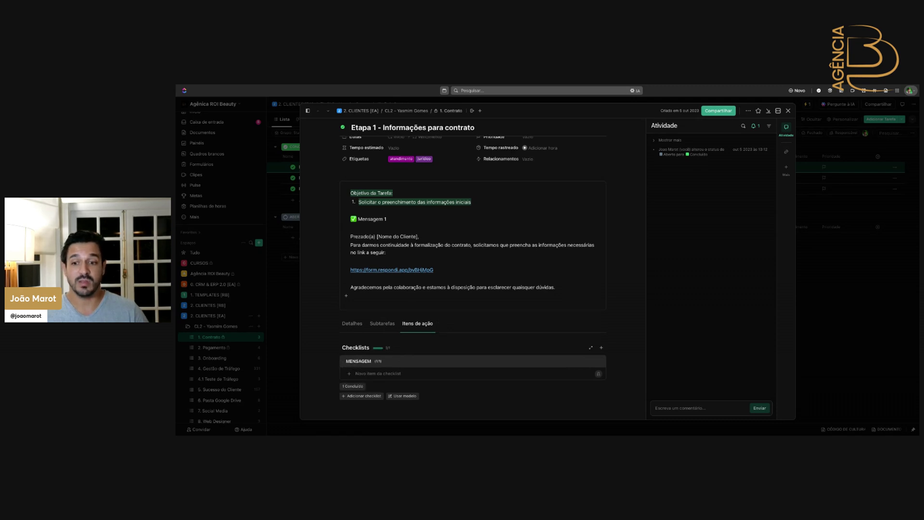
pyautogui.click(353, 386)
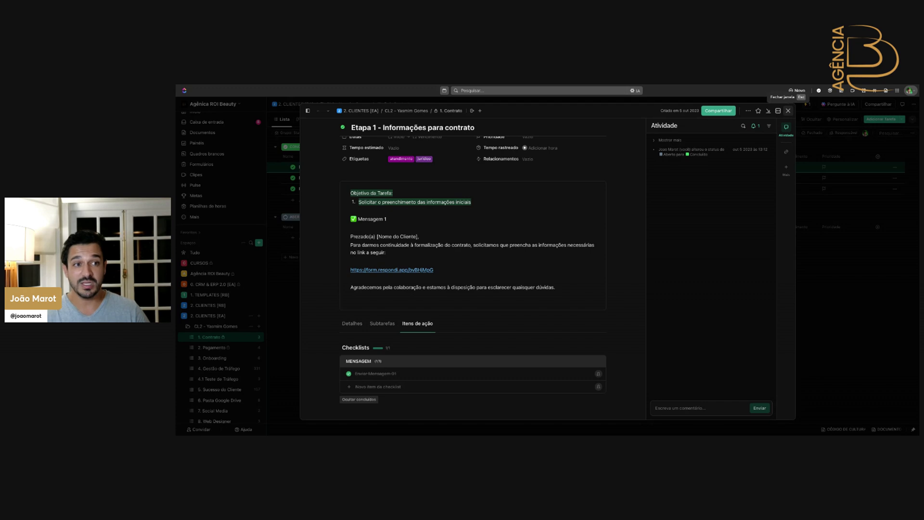
# Step: Switch the Etapa 1 task's status to ABERTO and back to CONCLUÍDO
pyautogui.scroll(4, 428, 257)
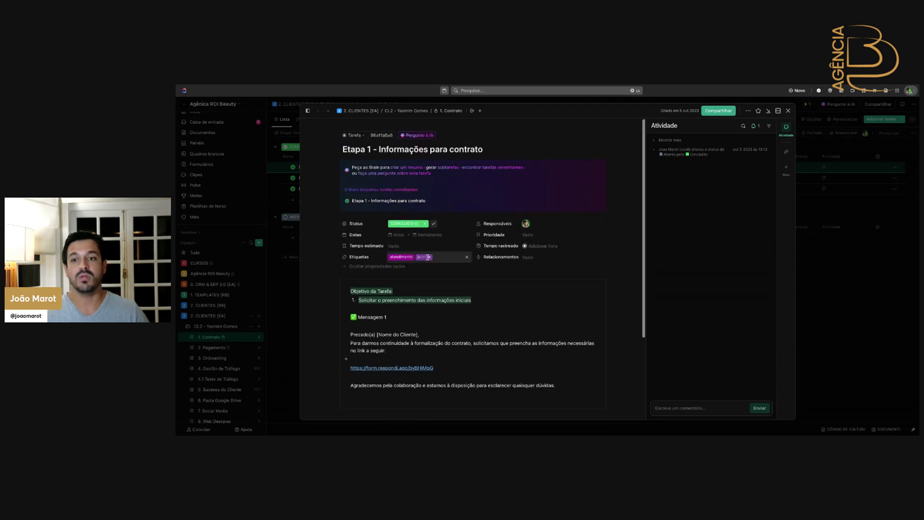
pyautogui.click(403, 224)
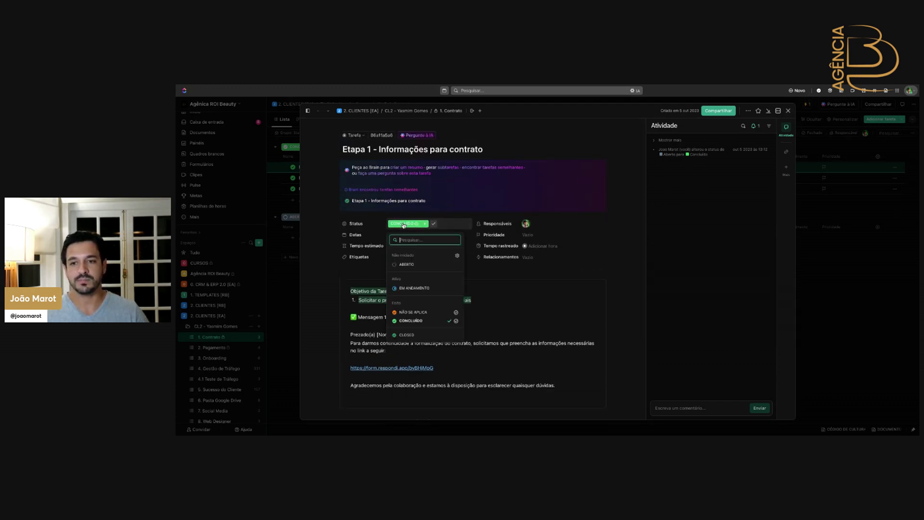
pyautogui.click(407, 265)
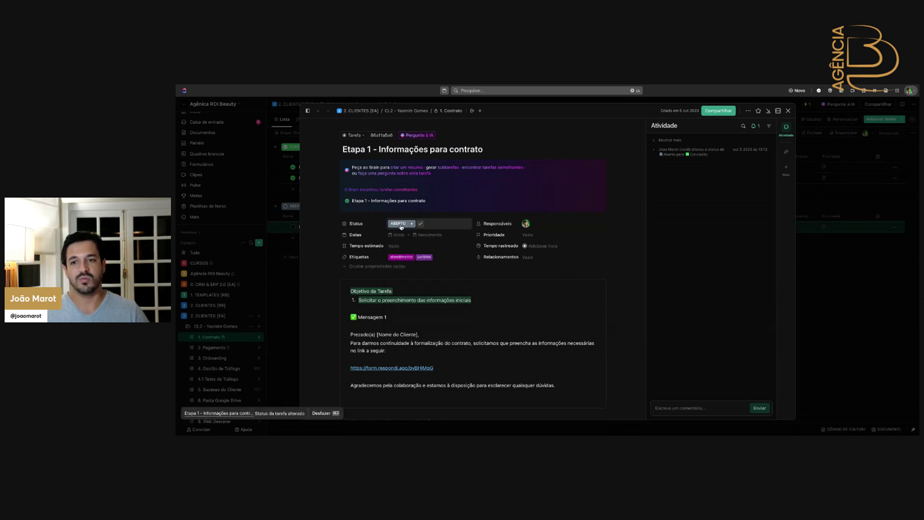
pyautogui.click(402, 225)
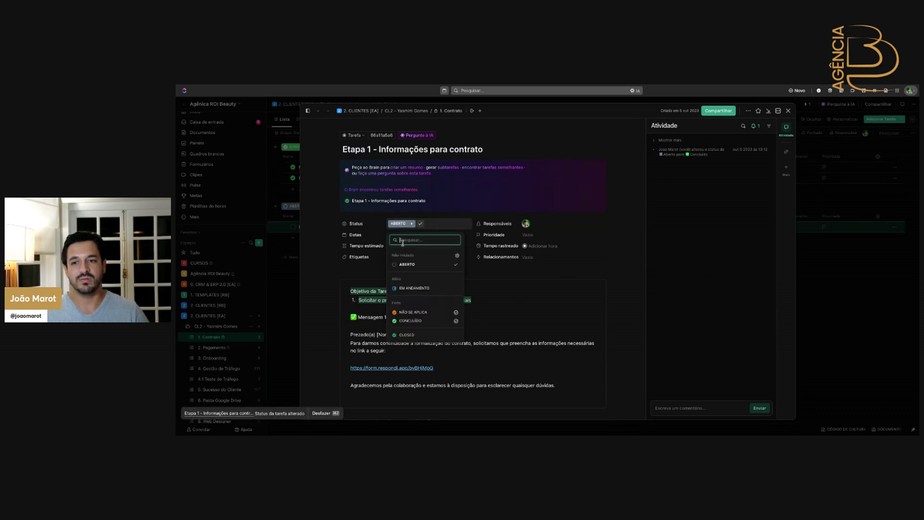
pyautogui.click(410, 322)
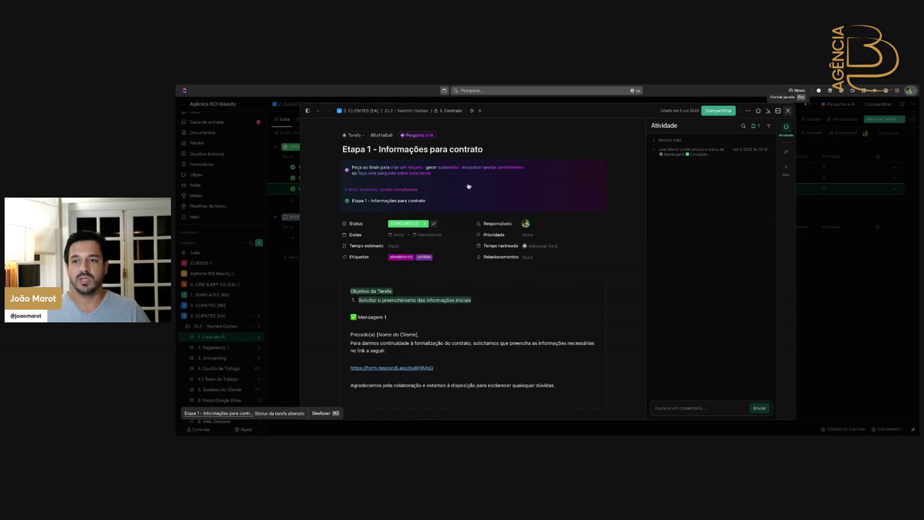
# Step: Close the Etapa 1 task and open "Etapa 2 - Minuta do Contrato" with its full description expanded
pyautogui.press('Escape')
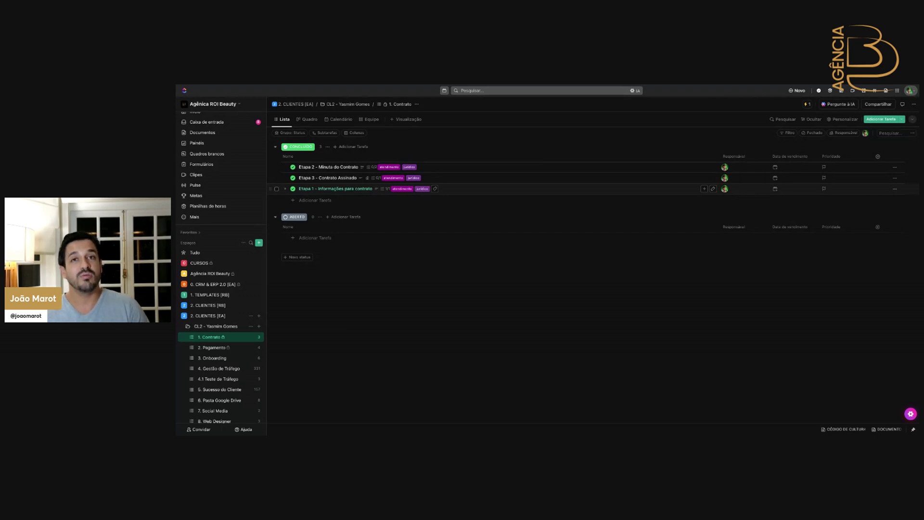
pyautogui.click(330, 169)
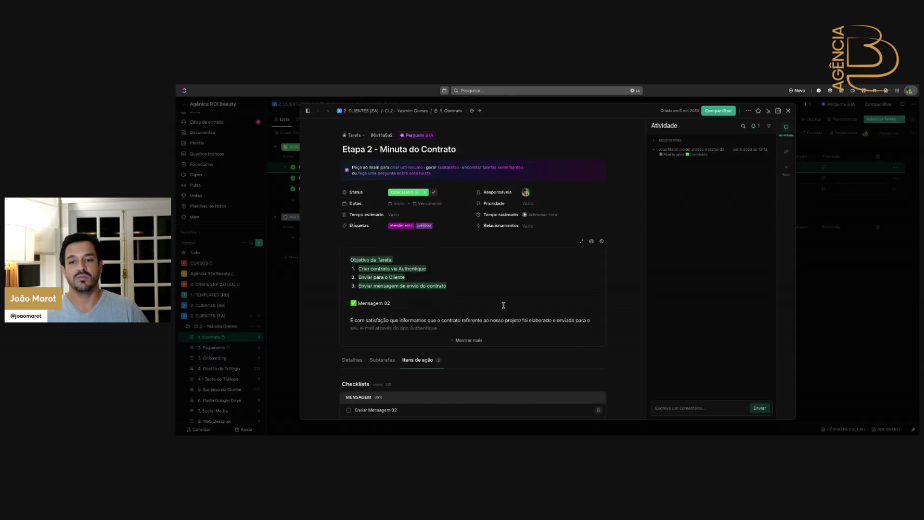
pyautogui.click(475, 340)
pyautogui.scroll(-1, 496, 289)
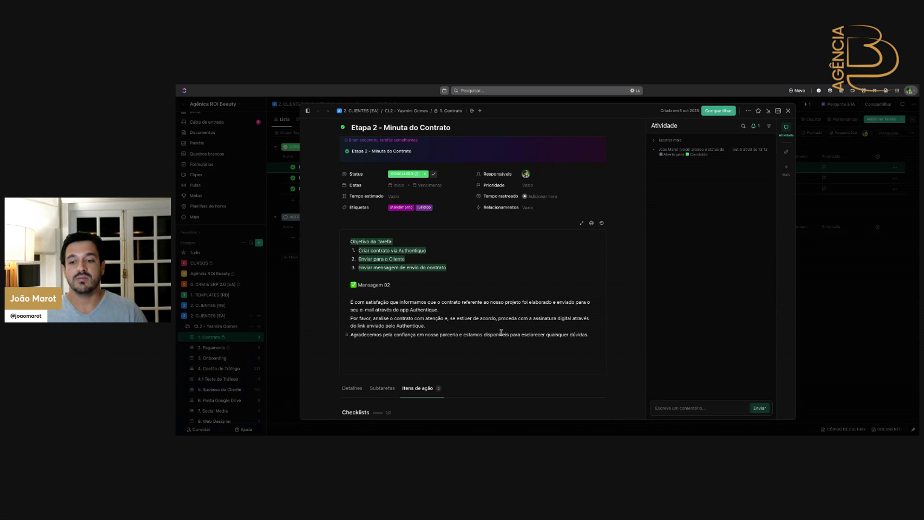
# Step: Complete the "Formular contrato via Authentique" and "Enviar Mensagem 02" checklist items of the Etapa 2 task, then close it
pyautogui.scroll(-3, 501, 332)
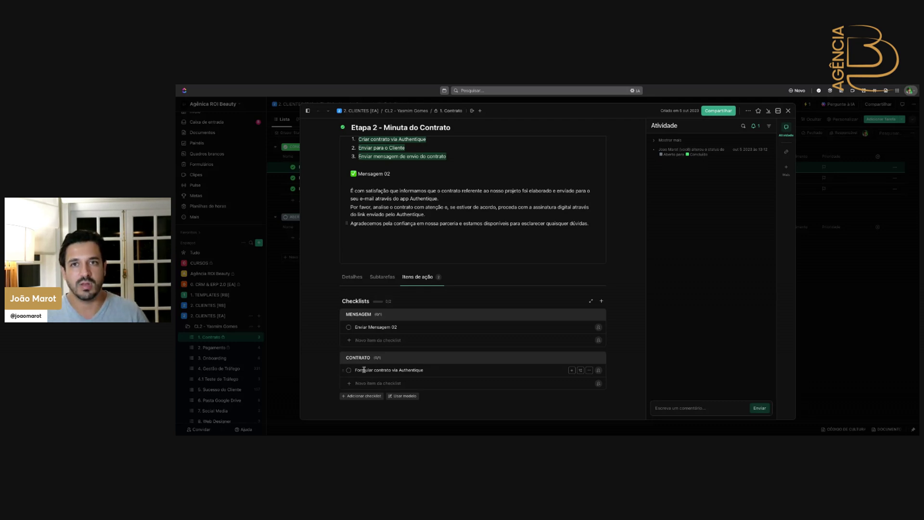
pyautogui.click(349, 371)
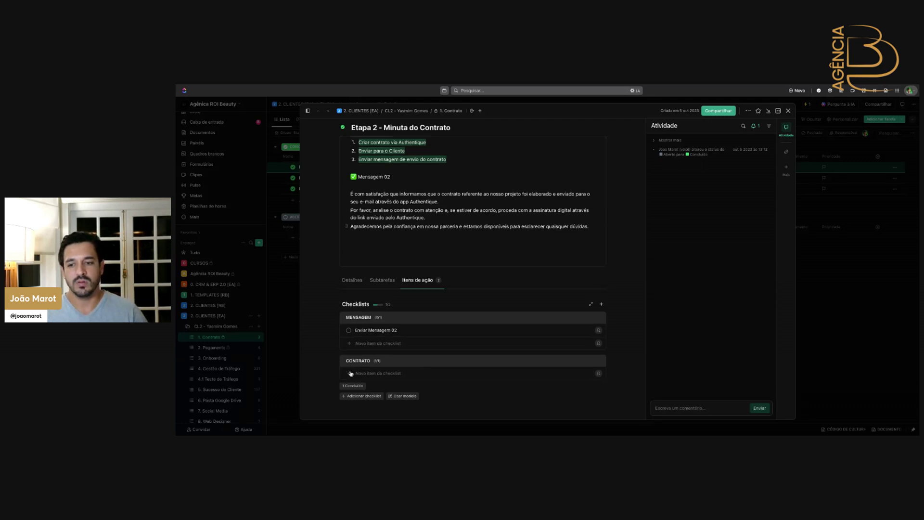
pyautogui.click(353, 385)
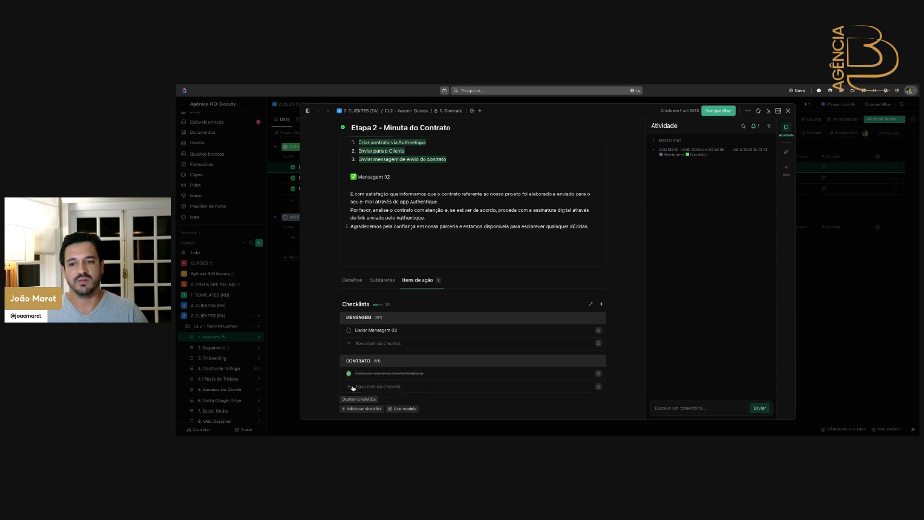
pyautogui.click(349, 333)
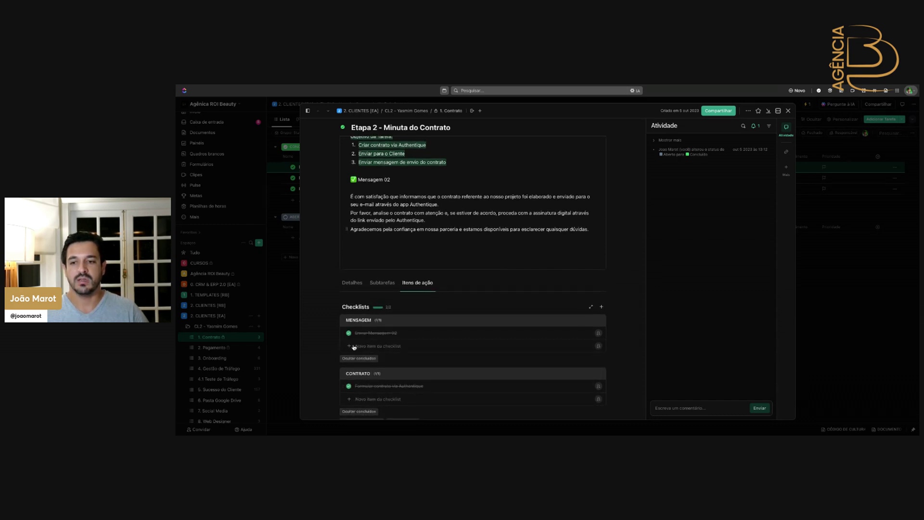
pyautogui.scroll(4, 530, 327)
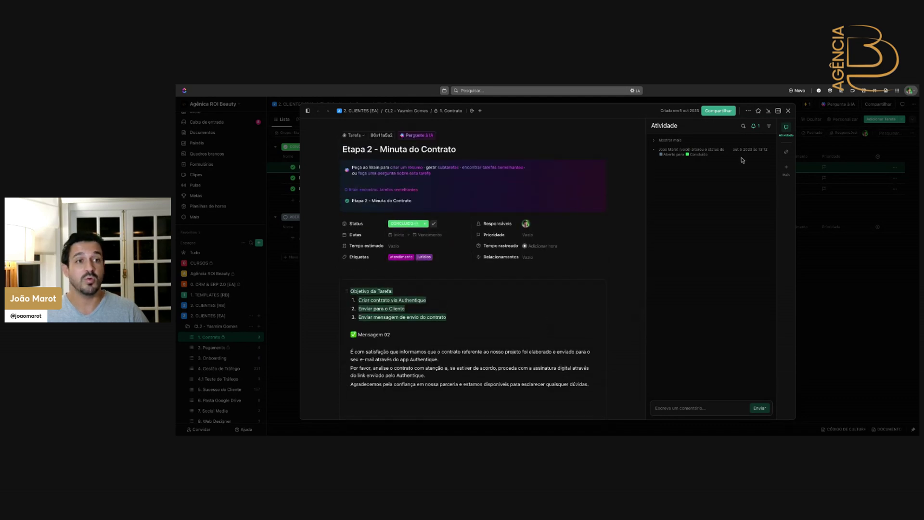
pyautogui.click(788, 112)
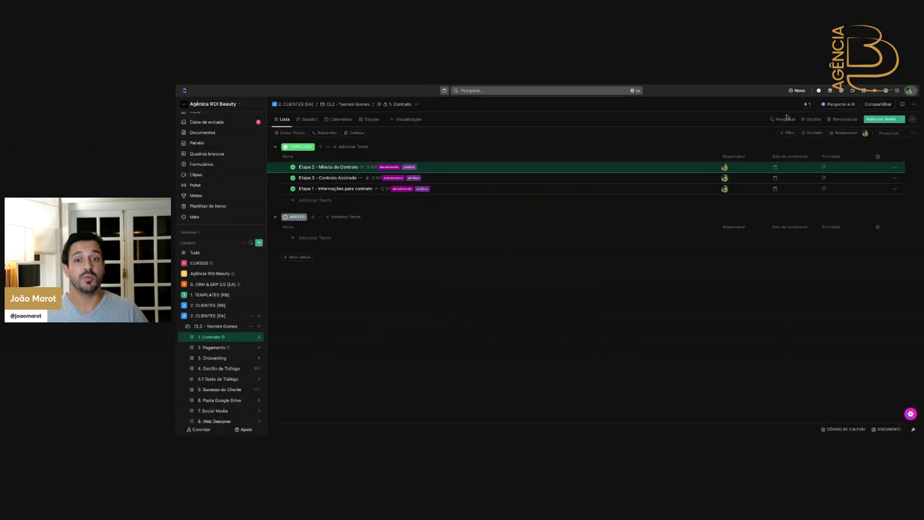
# Step: Open "Etapa 3 - Contrato Assinado", complete its "Baixar contrato e inserir na pasta do cliente" checklist item and reveal the completed items
pyautogui.click(329, 179)
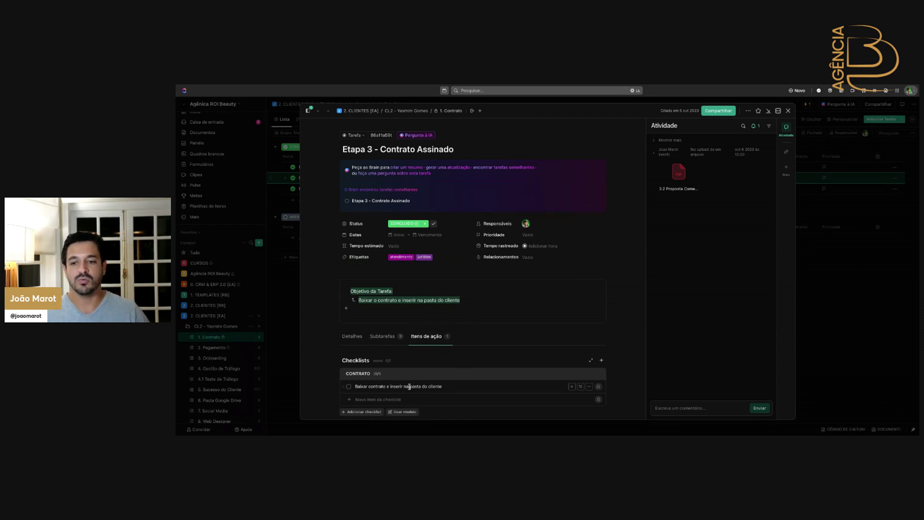
pyautogui.scroll(-1, 471, 374)
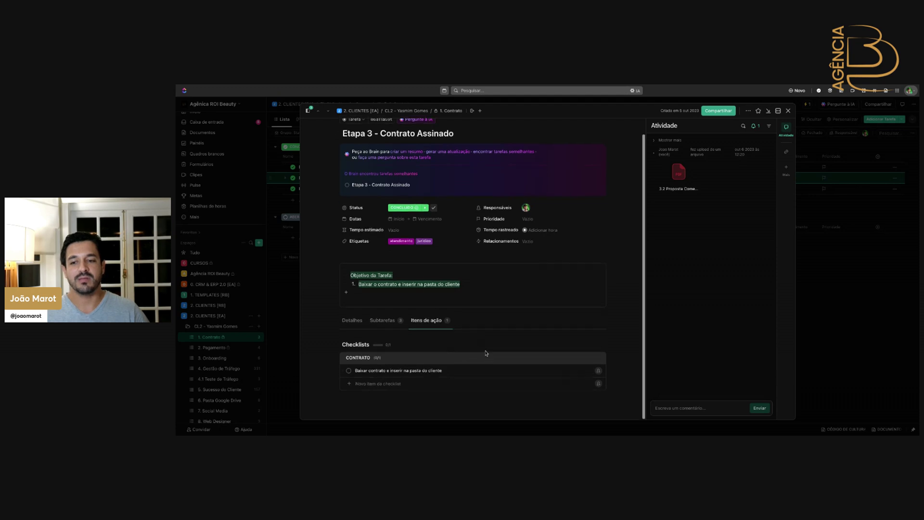
pyautogui.click(349, 370)
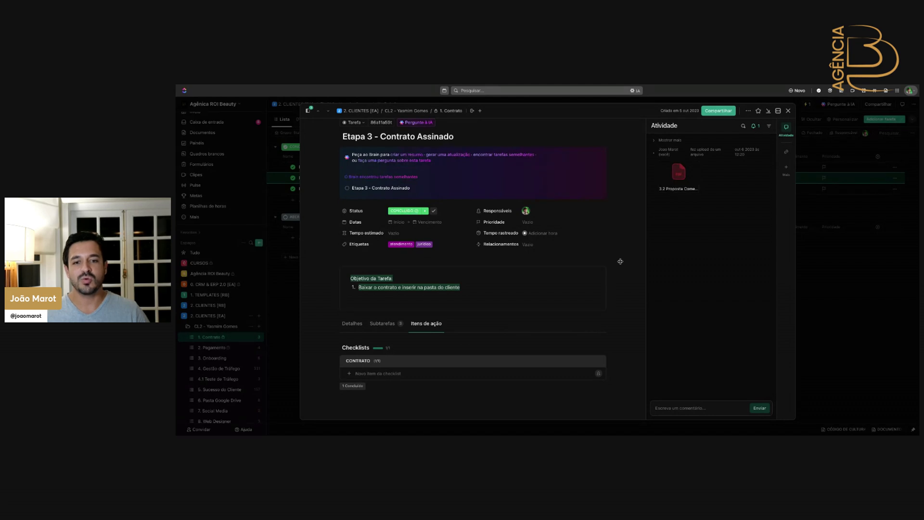
pyautogui.click(352, 324)
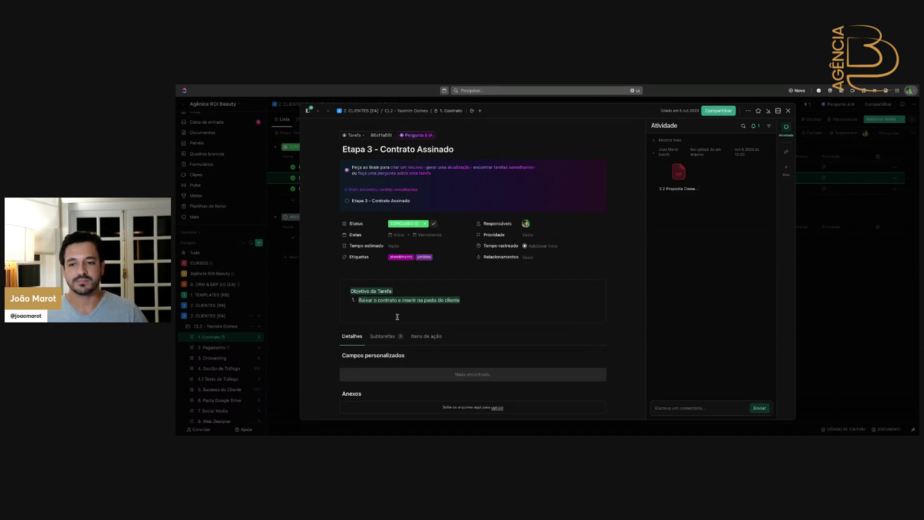
pyautogui.click(426, 335)
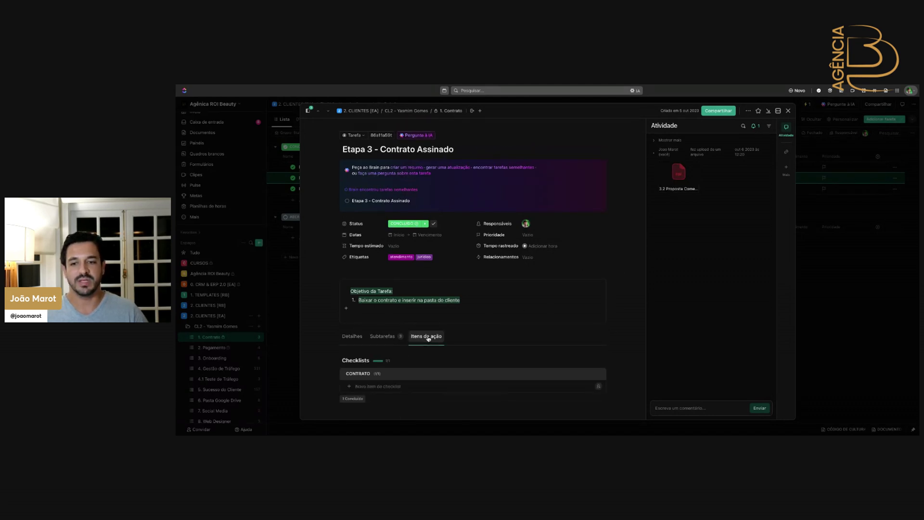
pyautogui.click(352, 398)
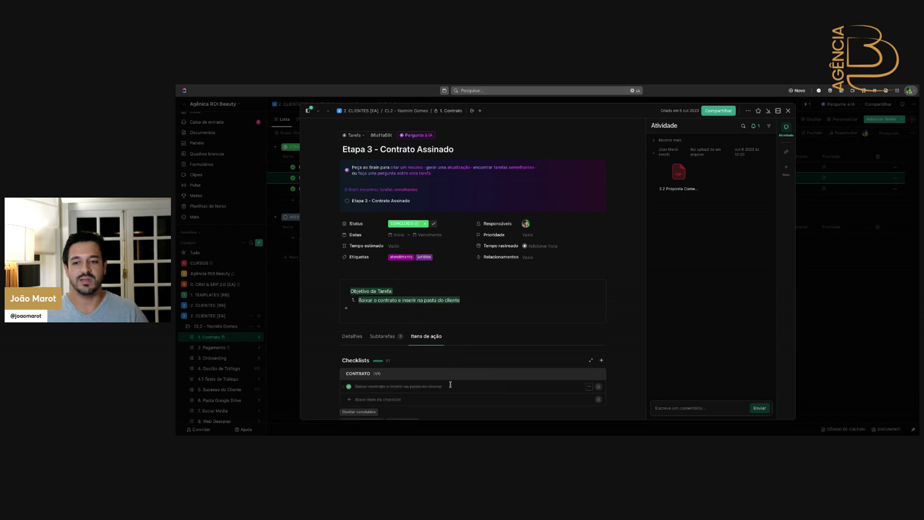
# Step: Reveal the closed subtasks of the "Etapa 3 - Contrato Assinado" task and delete all three of them
pyautogui.click(358, 339)
pyautogui.click(379, 338)
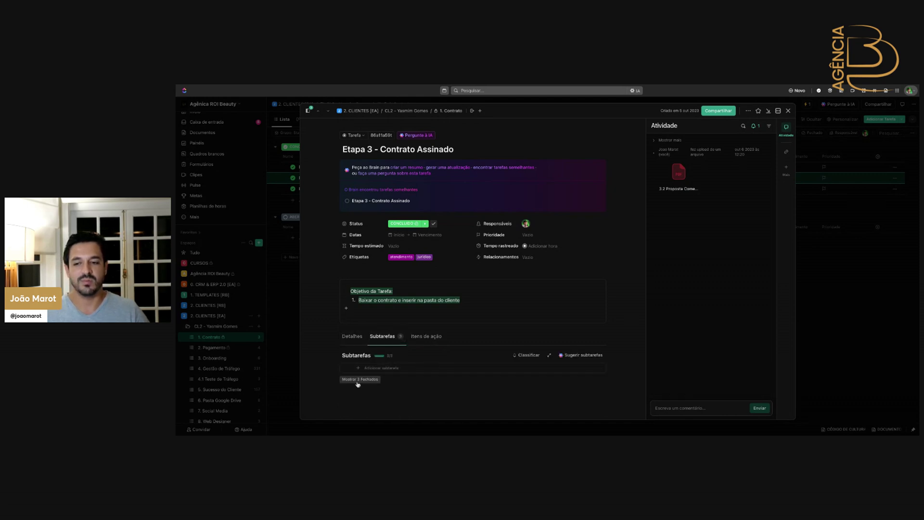
pyautogui.click(359, 380)
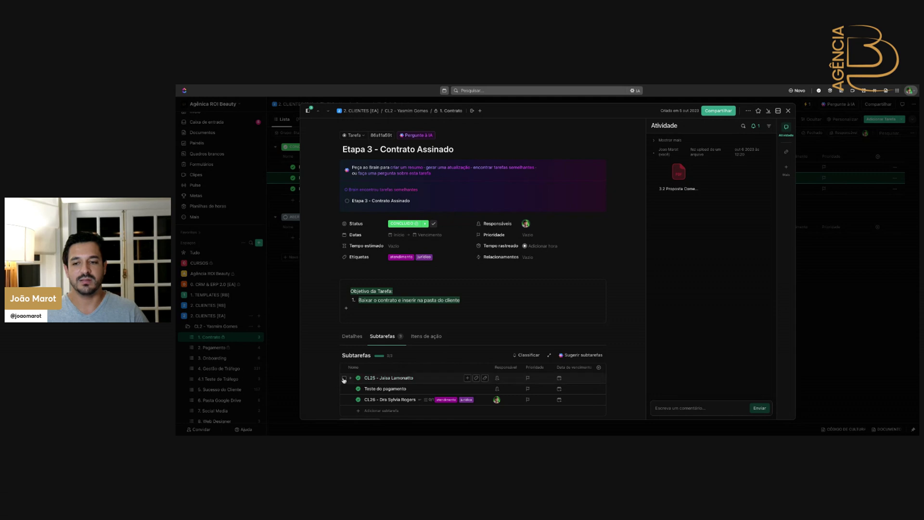
pyautogui.click(345, 368)
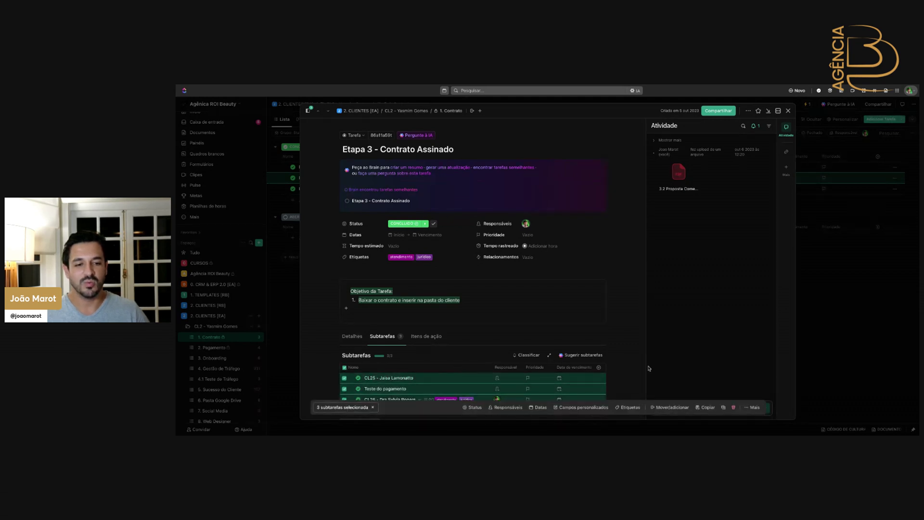
pyautogui.click(734, 408)
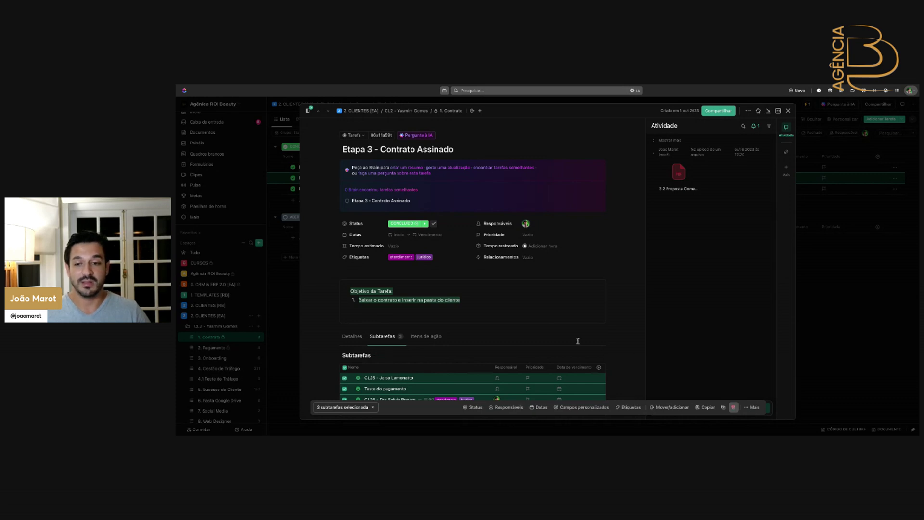
# Step: Review the details and attachments of the "Etapa 3 - Contrato Assinado" task, then close it
pyautogui.click(358, 337)
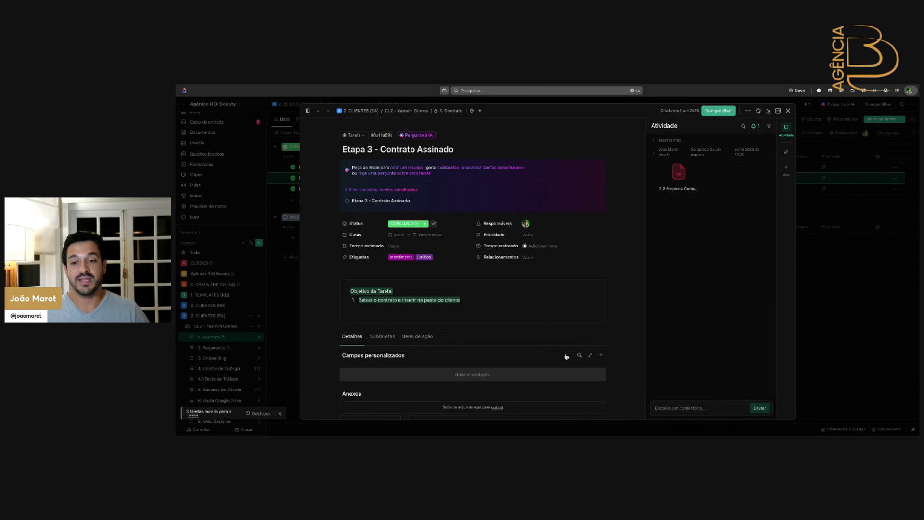
pyautogui.scroll(-2, 578, 342)
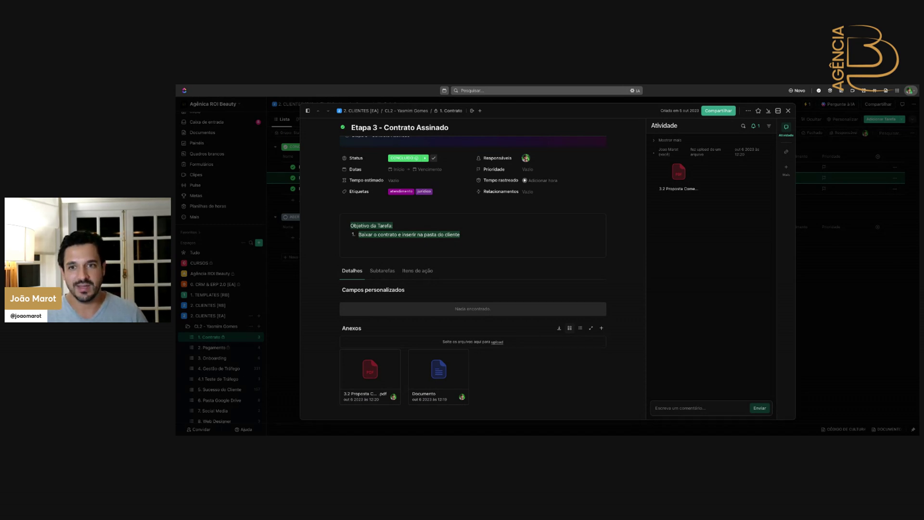
pyautogui.scroll(3, 499, 324)
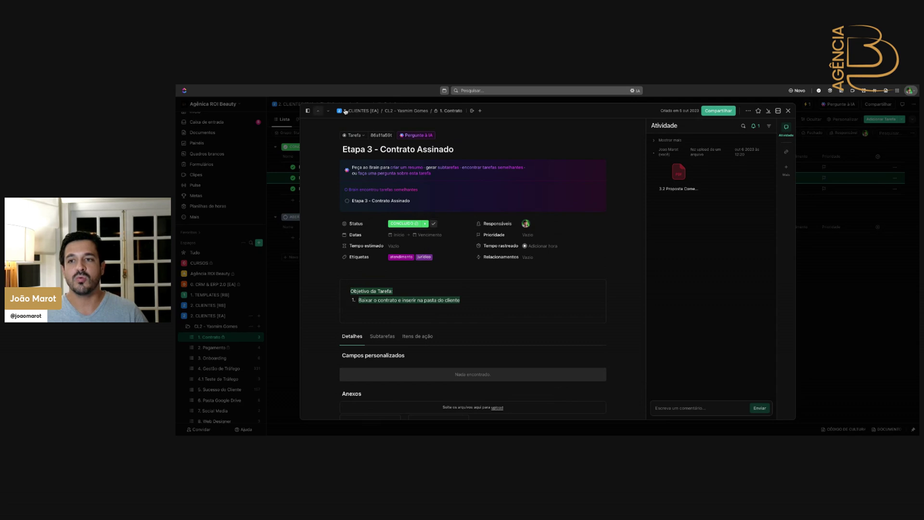
pyautogui.click(789, 111)
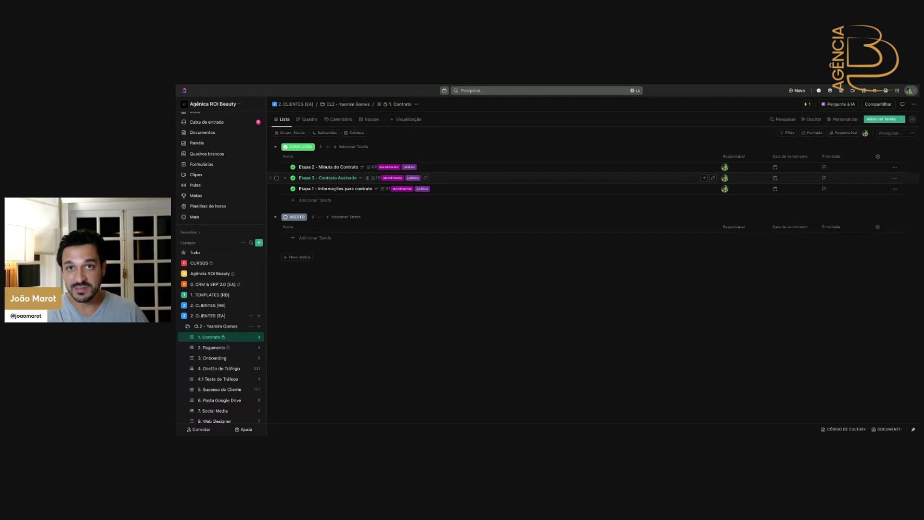
# Step: In the "2. Pagamento" list, complete the client registration checklist item of "Etapa 1 - Cadastramento de cliente no ASAAS", then close the task
pyautogui.click(213, 348)
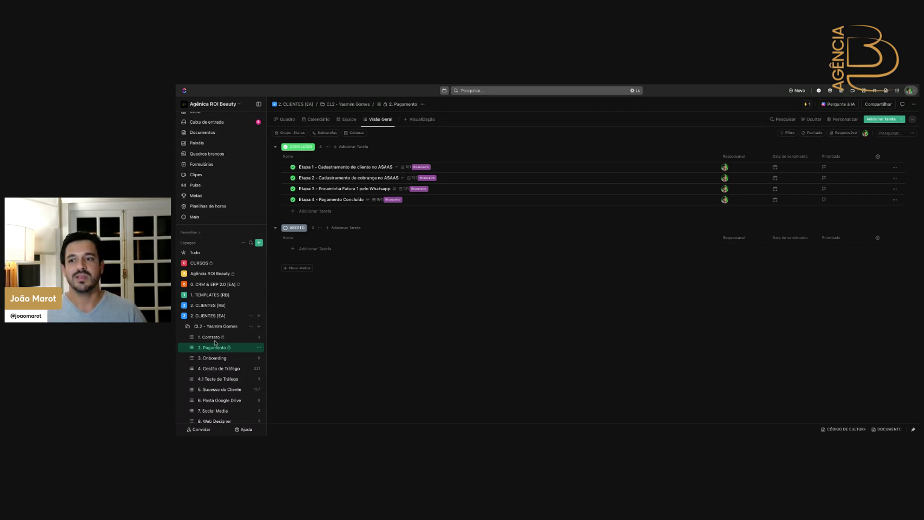
pyautogui.click(330, 169)
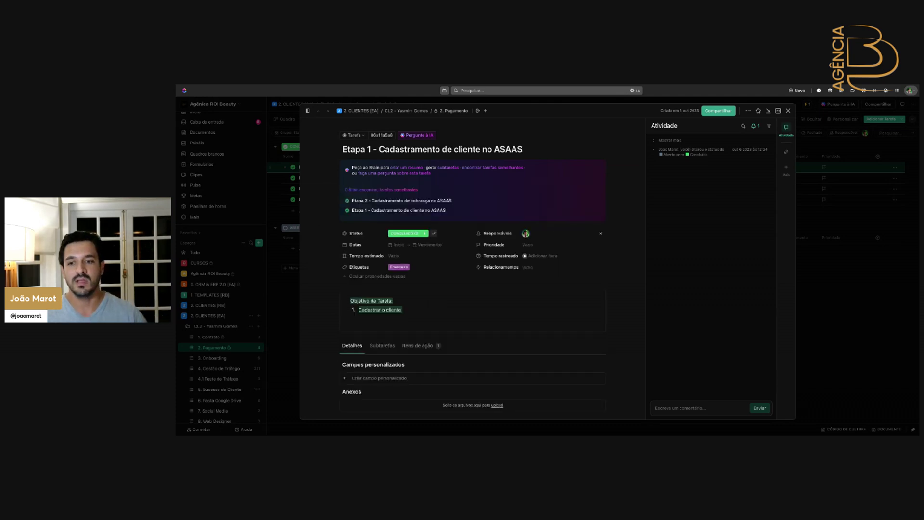
pyautogui.click(420, 346)
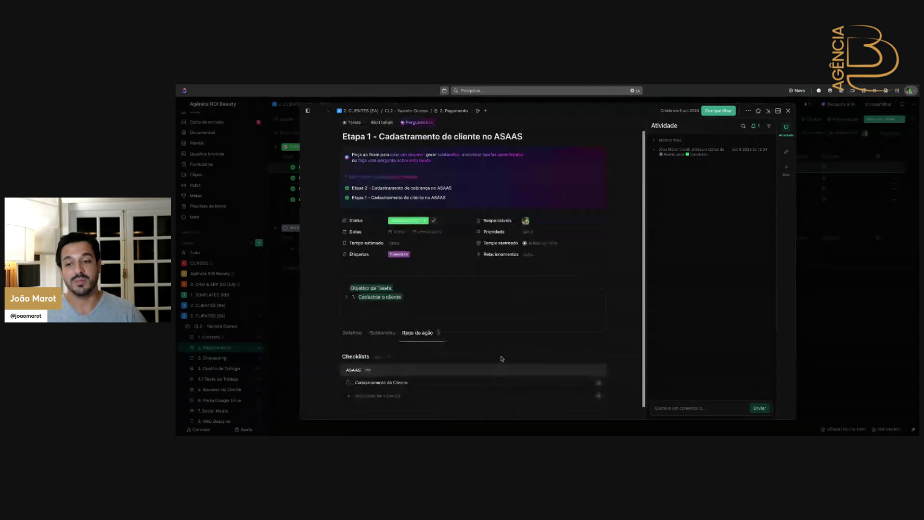
pyautogui.click(349, 371)
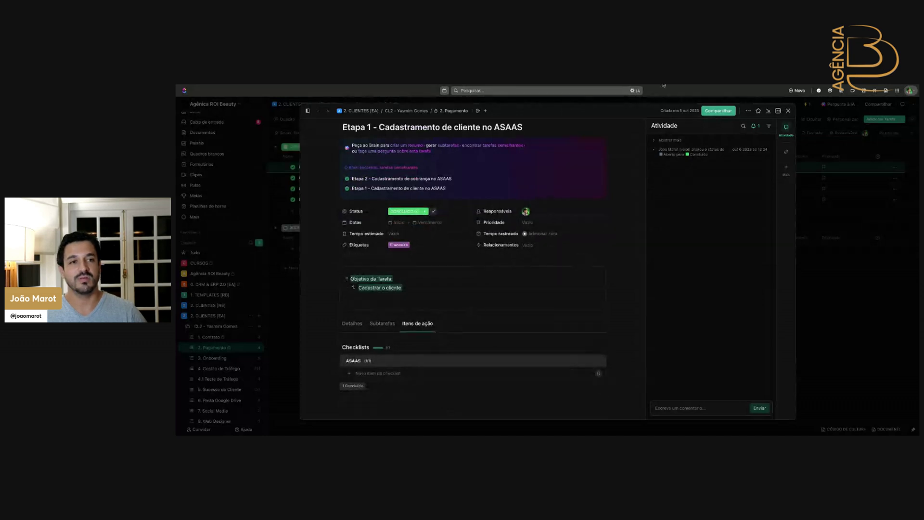
pyautogui.click(788, 111)
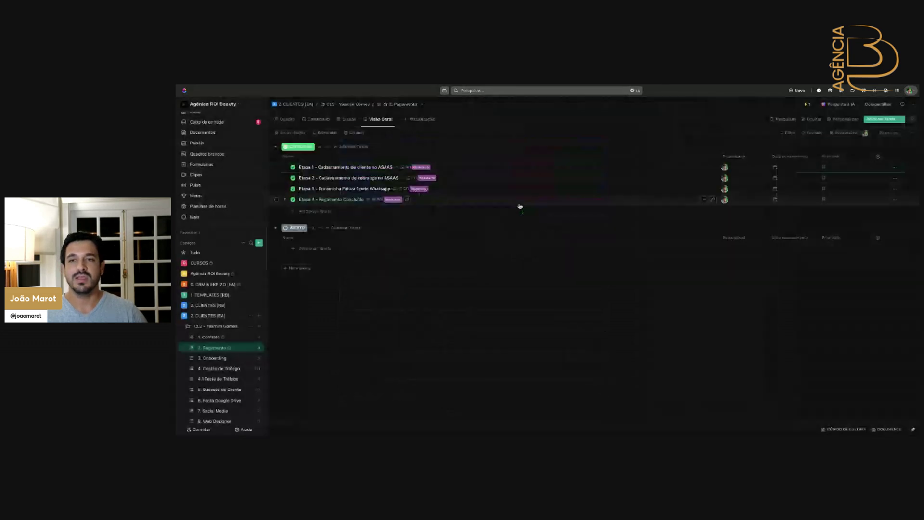